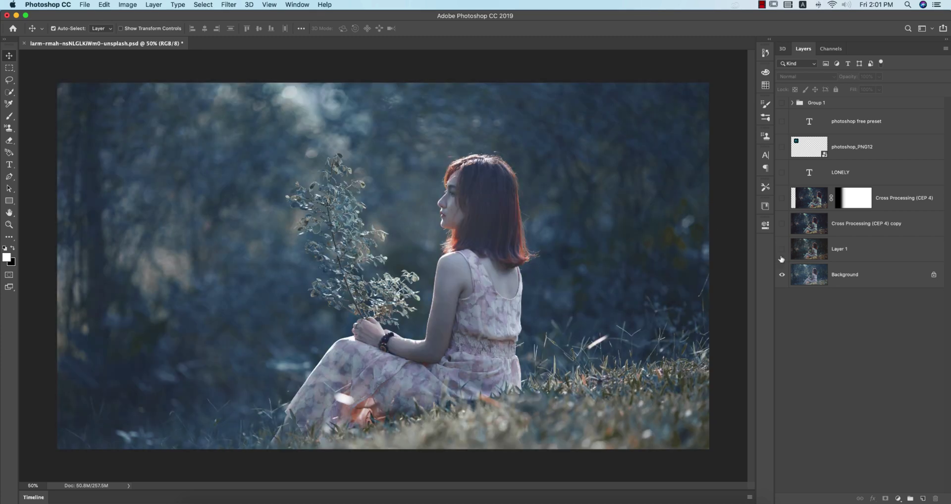
- Turn on Layer 1 so only the warm graded base photo is visible
{"action": "left_click", "coordinate": [783, 250]}
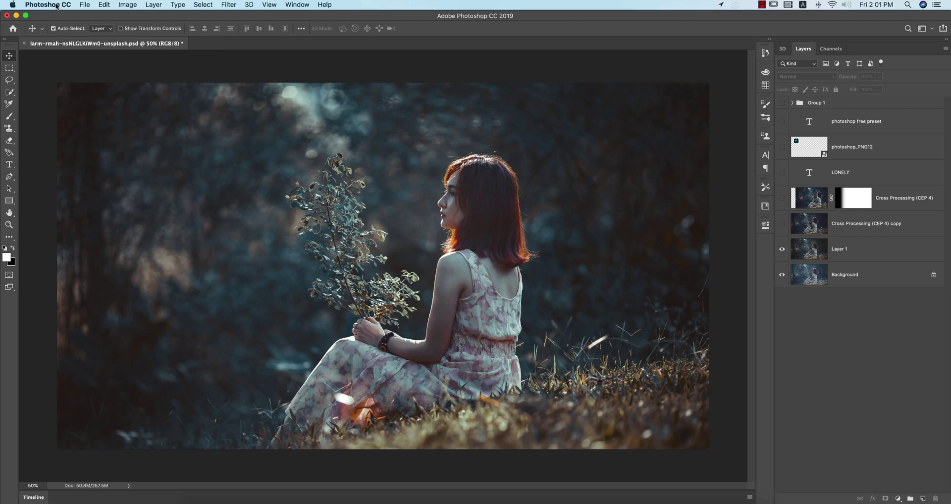
- Open the bluish girl JPG from Home, zoom in, and duplicate Background as Background copy
{"action": "left_click", "coordinate": [13, 28]}
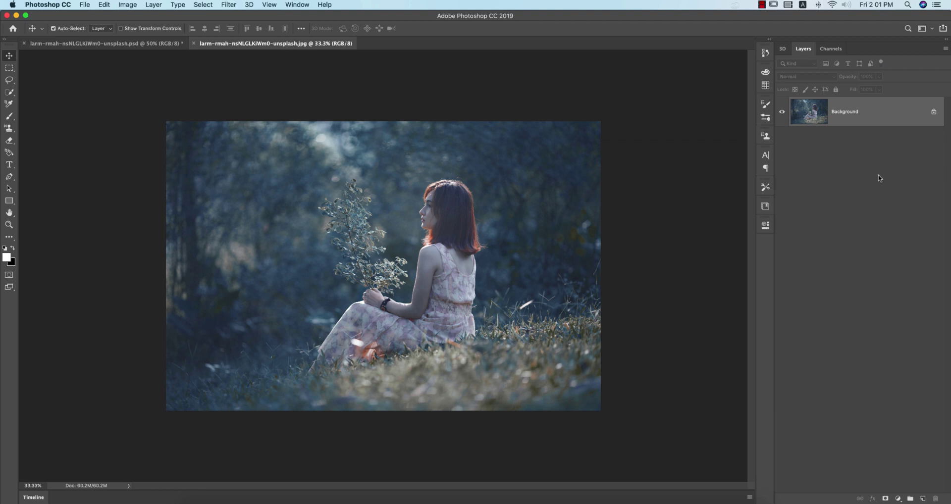
{"action": "key", "text": "ctrl+plus"}
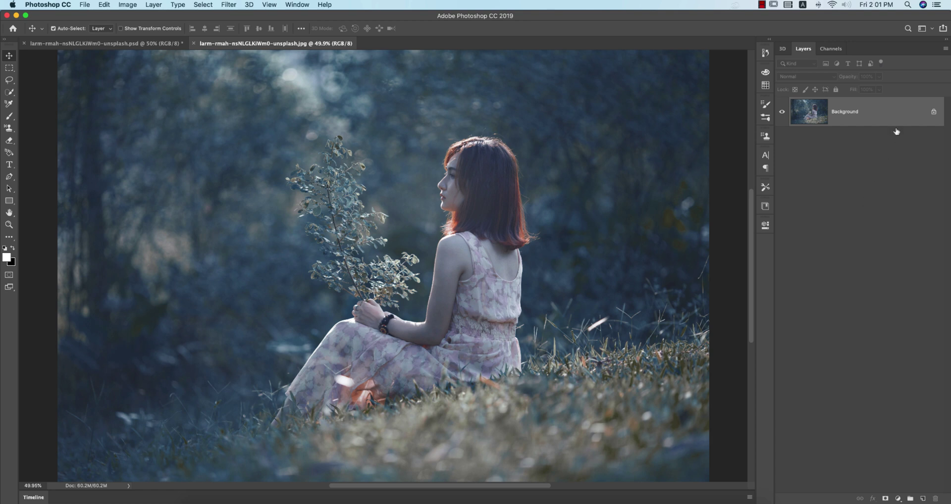
{"action": "left_click_drag", "start_coordinate": [897, 128], "coordinate": [917, 496]}
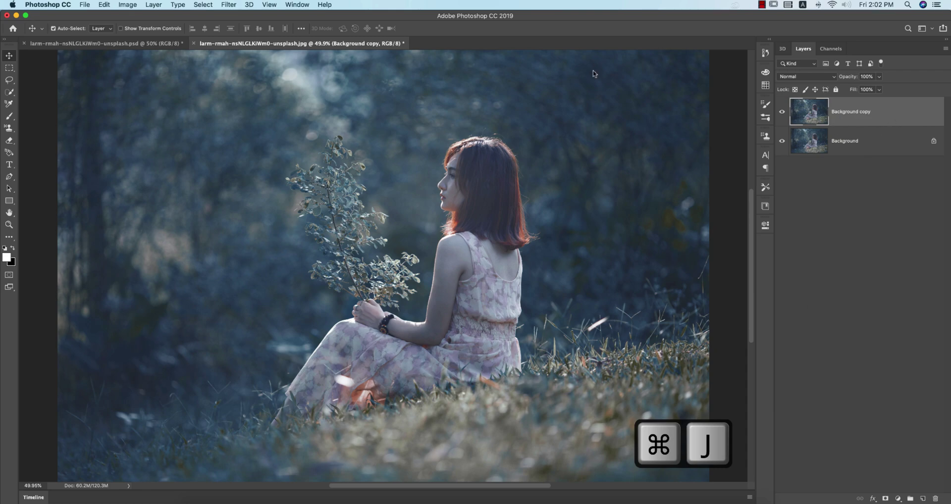
- Load the 'lonely girl.xmp' settings file into the Camera Raw Filter
{"action": "left_click", "coordinate": [228, 5]}
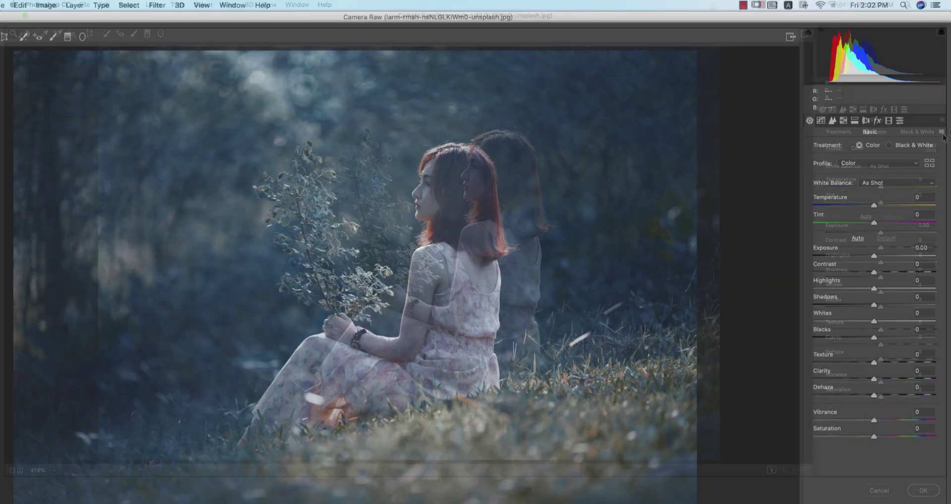
{"action": "left_click", "coordinate": [942, 120]}
{"action": "left_click", "coordinate": [818, 352]}
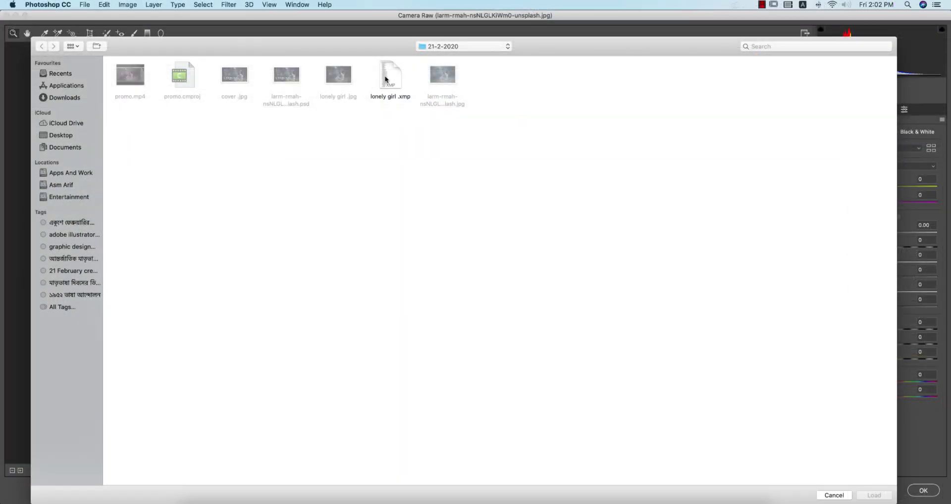
{"action": "double_click", "coordinate": [386, 79]}
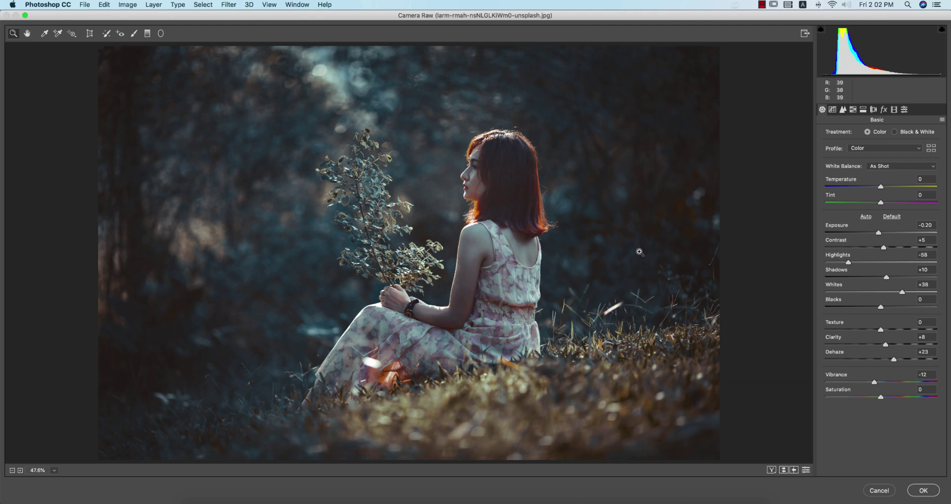
- Toggle the Before/After preview, magnifying and panning around the girl
{"action": "key", "text": "q"}
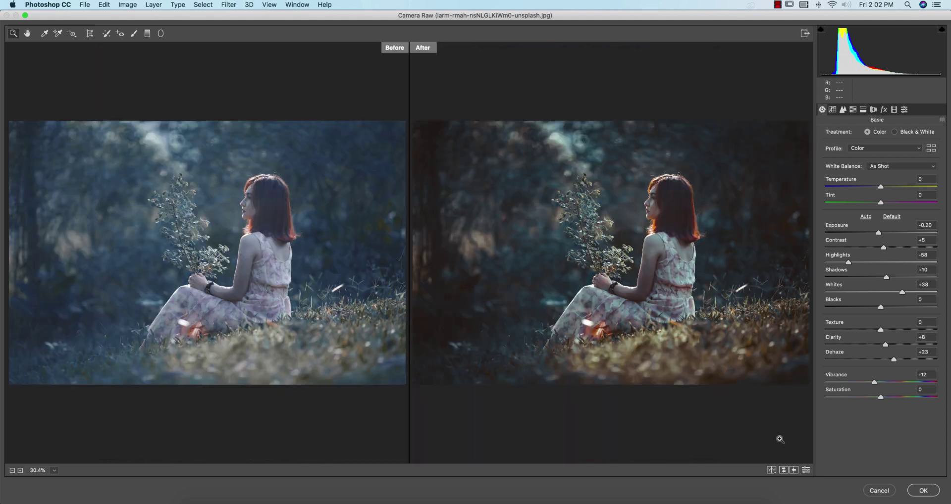
{"action": "left_click", "coordinate": [199, 256]}
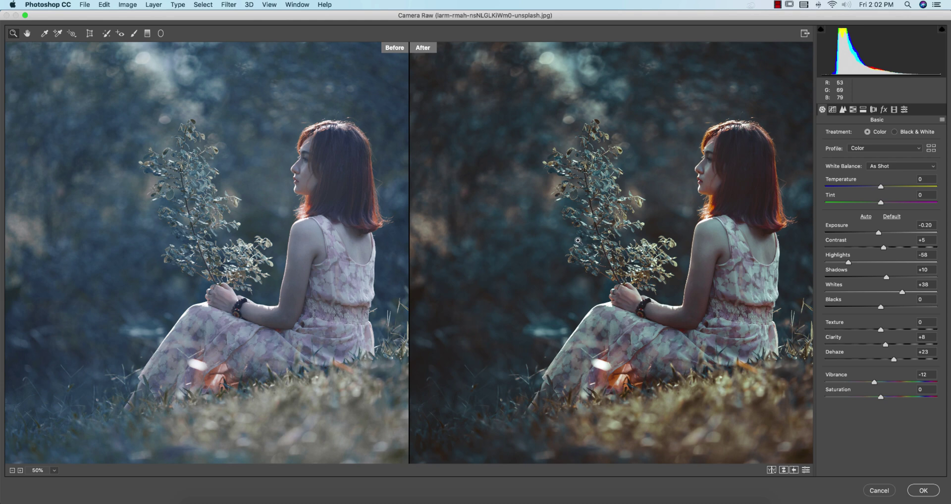
{"action": "left_click_drag", "start_coordinate": [577, 240], "coordinate": [515, 255]}
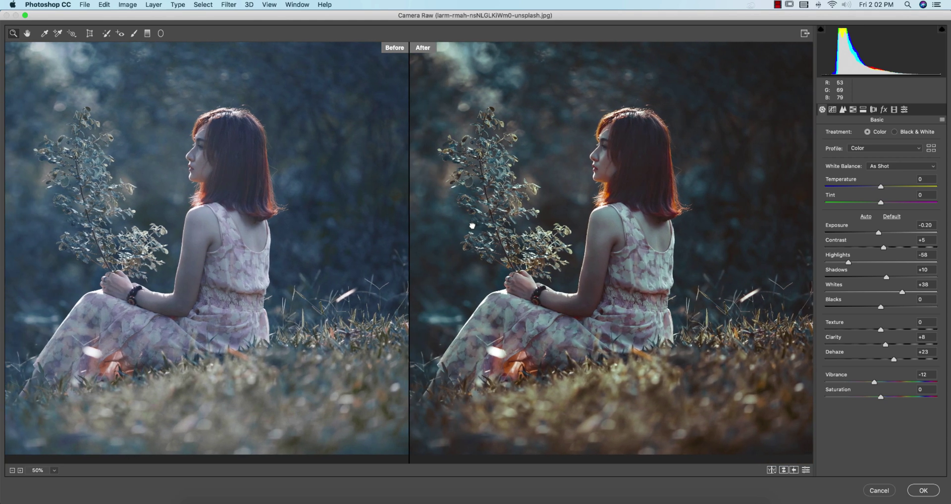
{"action": "key", "text": "q"}
{"action": "key", "text": "q"}
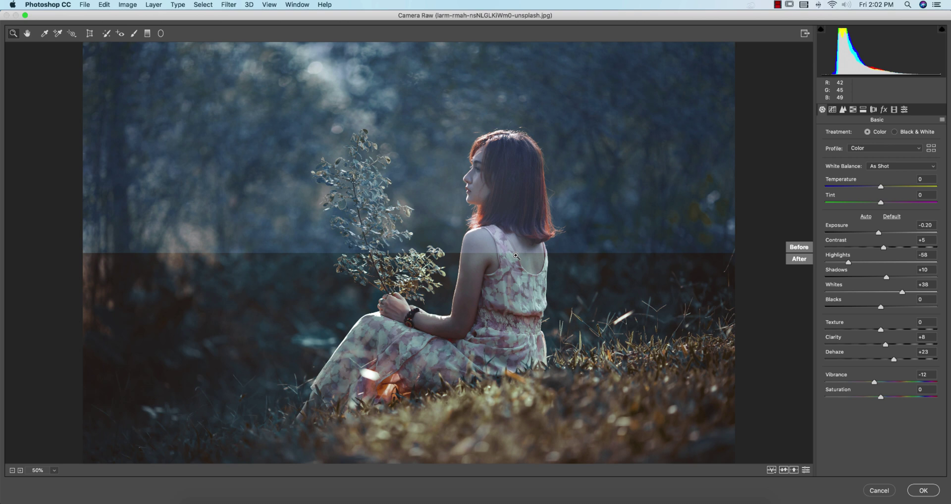
{"action": "key", "text": "q"}
{"action": "key", "text": "q"}
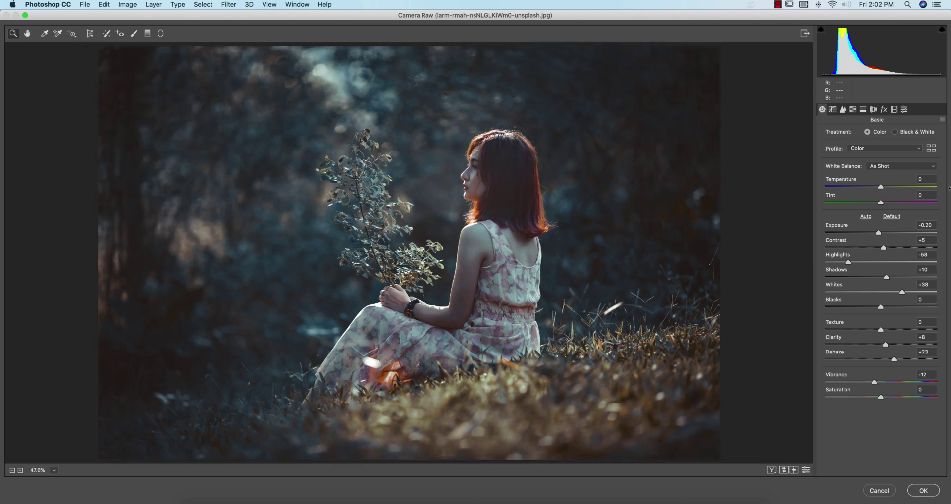
- Inspect the preset's Tint and Contrast values, then switch to a split before/after view
{"action": "left_click", "coordinate": [933, 195]}
{"action": "left_click", "coordinate": [929, 240]}
{"action": "left_click", "coordinate": [772, 470]}
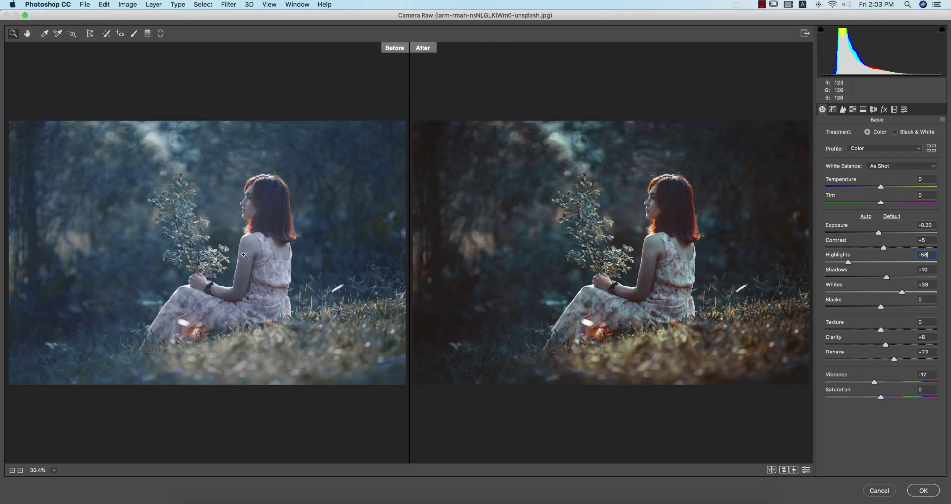
{"action": "left_click", "coordinate": [774, 471]}
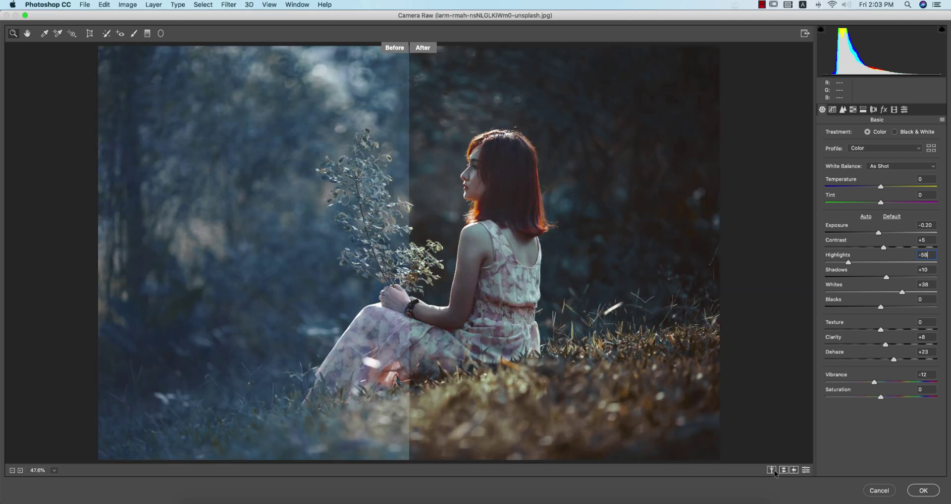
{"action": "left_click", "coordinate": [773, 470]}
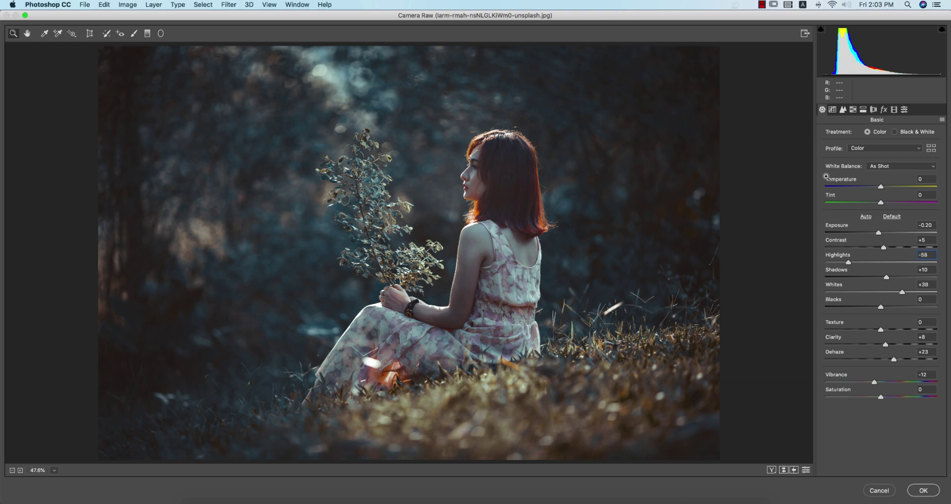
{"action": "left_click", "coordinate": [935, 285]}
{"action": "left_click", "coordinate": [933, 351]}
{"action": "left_click", "coordinate": [772, 469]}
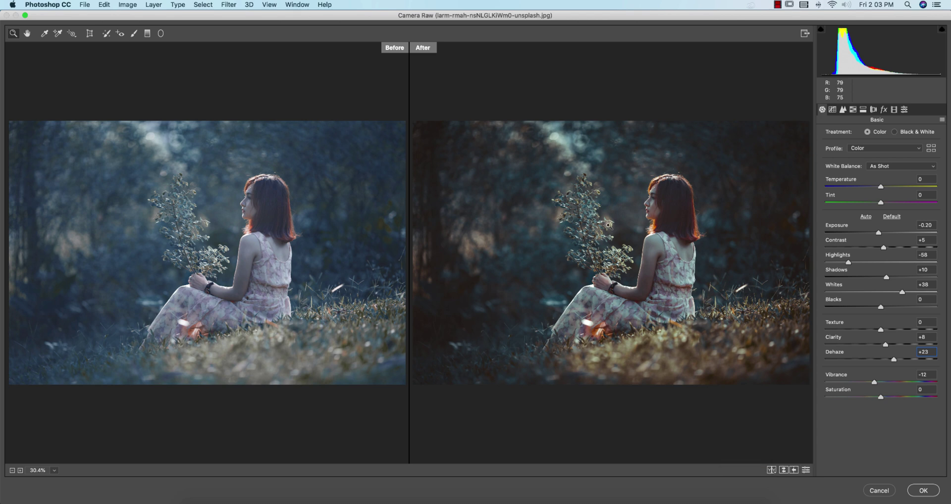
{"action": "left_click", "coordinate": [772, 471]}
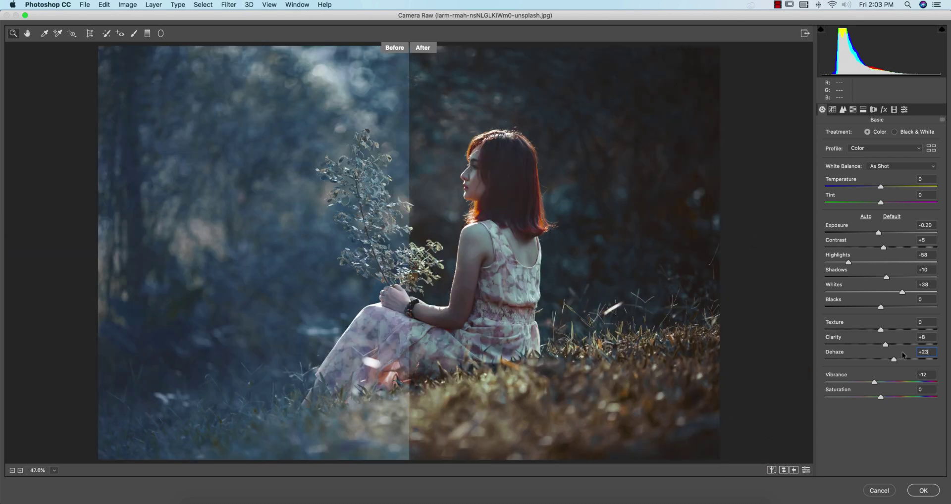
{"action": "key", "text": "Tab"}
- Review the preset's Red, Green and Blue point tone curves
{"action": "left_click", "coordinate": [835, 110]}
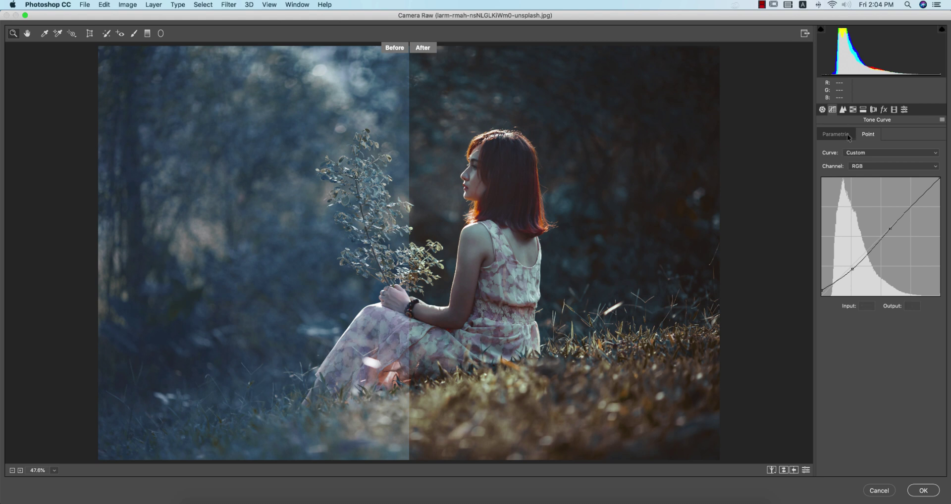
{"action": "left_click", "coordinate": [856, 166]}
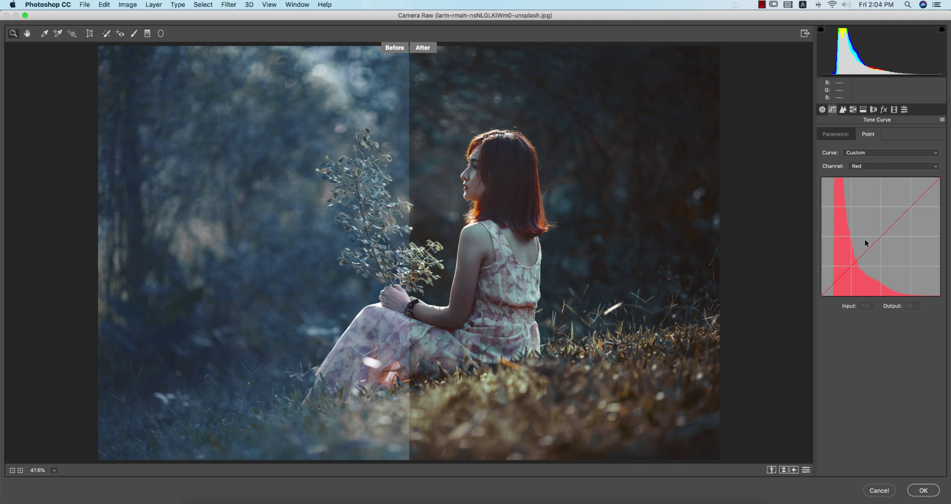
{"action": "left_click", "coordinate": [857, 167]}
{"action": "left_click", "coordinate": [861, 174]}
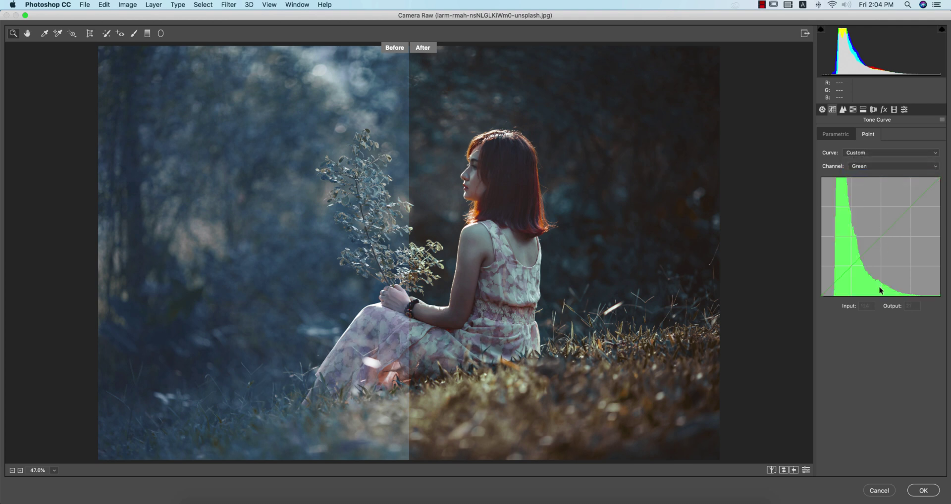
{"action": "left_click", "coordinate": [861, 169]}
{"action": "left_click", "coordinate": [867, 176]}
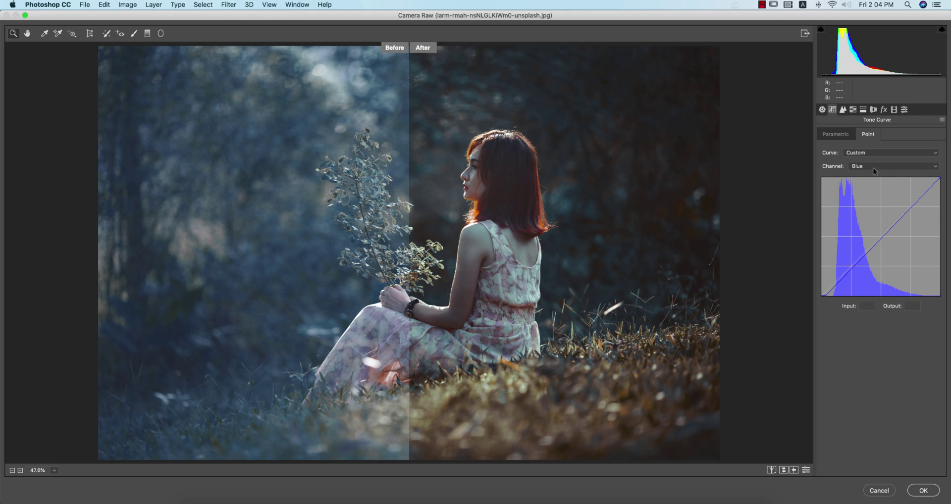
{"action": "left_click", "coordinate": [843, 110]}
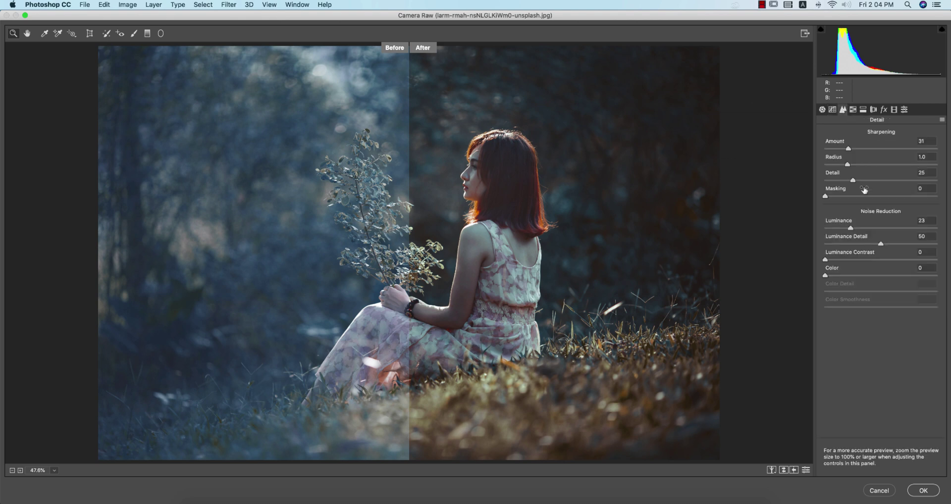
- Check sharpening Amount 31 and Luminance noise reduction 23 in the Detail panel
{"action": "left_click", "coordinate": [929, 141]}
{"action": "left_click", "coordinate": [926, 220]}
{"action": "left_click", "coordinate": [453, 178]}
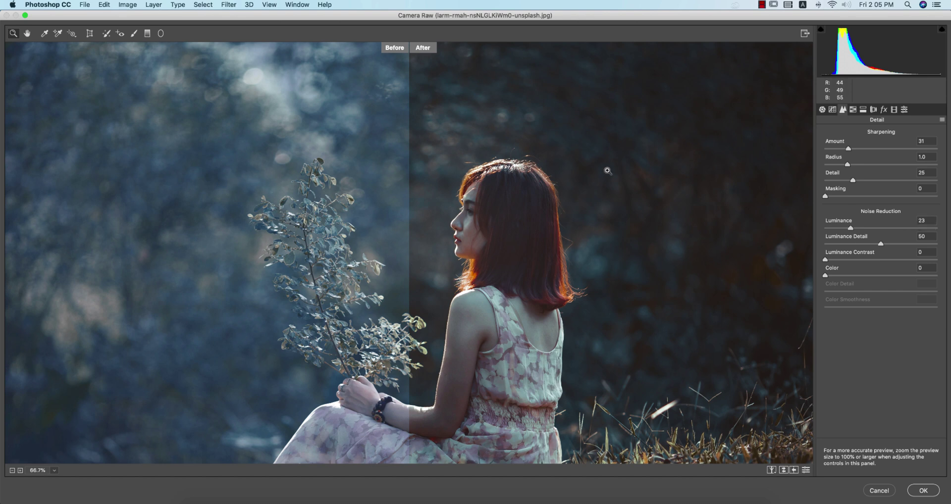
- Review the HSL Hue, Saturation and Luminance tabs, checking the Reds hue of −66
{"action": "left_click", "coordinate": [853, 110]}
{"action": "left_click", "coordinate": [855, 135]}
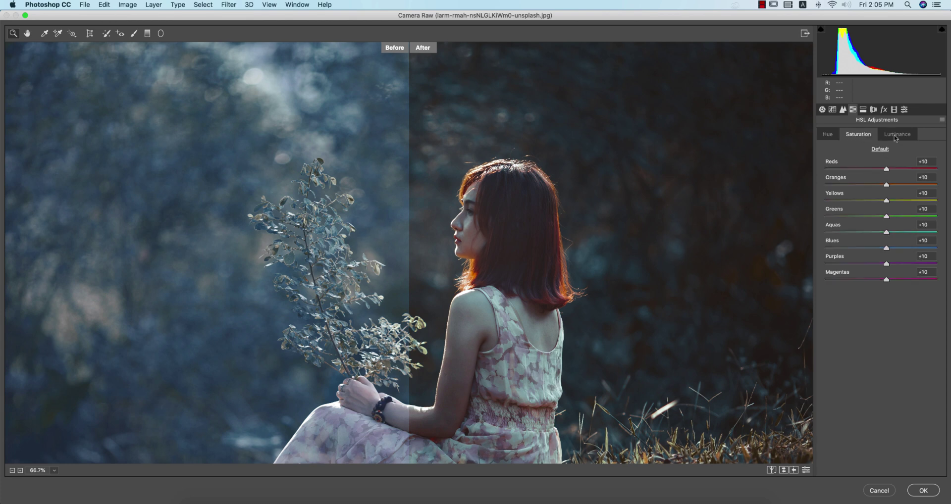
{"action": "left_click", "coordinate": [895, 135]}
{"action": "left_click", "coordinate": [829, 134]}
{"action": "left_click", "coordinate": [861, 135]}
{"action": "left_click", "coordinate": [829, 135]}
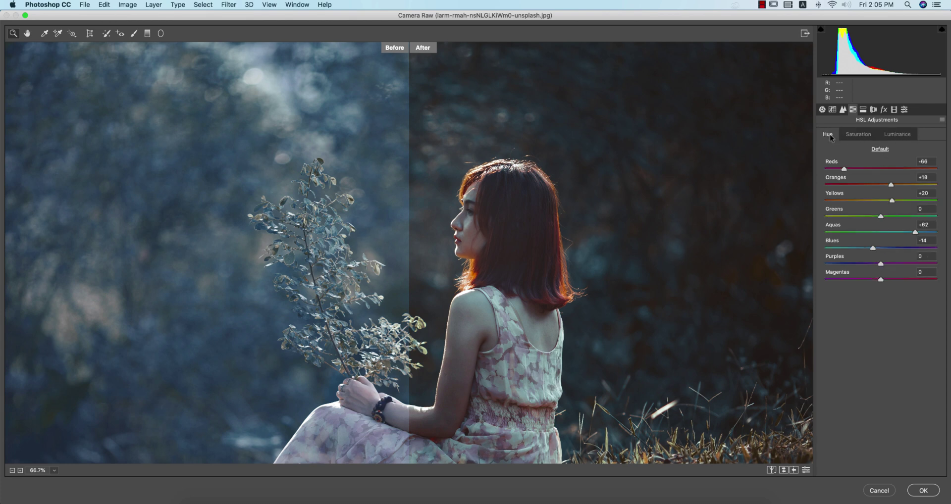
{"action": "left_click", "coordinate": [859, 134]}
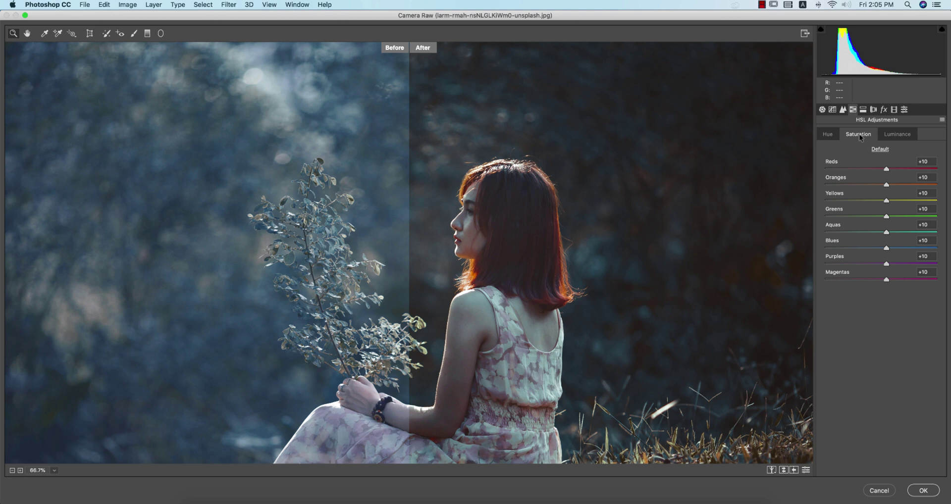
{"action": "left_click", "coordinate": [906, 134]}
{"action": "left_click", "coordinate": [827, 136]}
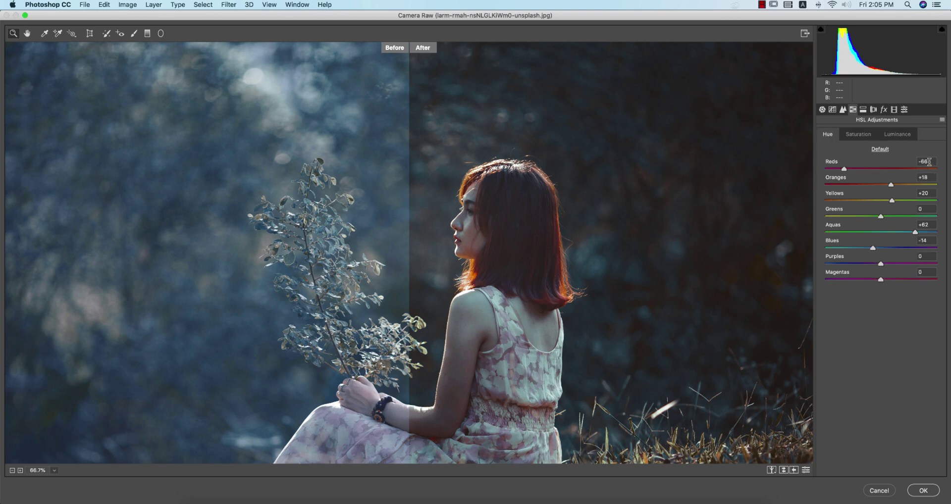
{"action": "left_click", "coordinate": [927, 162]}
- Check the +10 saturation and −5 luminance, then set the preview to After only
{"action": "left_click", "coordinate": [852, 138]}
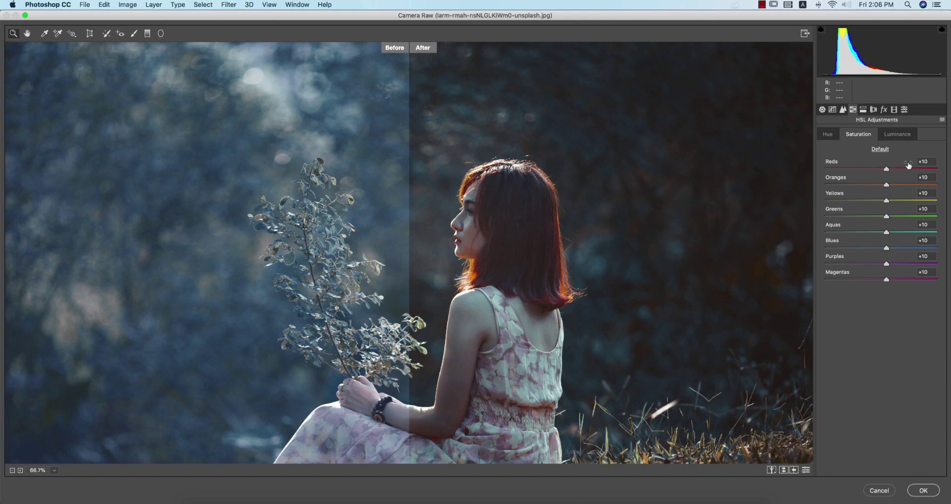
{"action": "left_click", "coordinate": [926, 162]}
{"action": "left_click", "coordinate": [902, 136]}
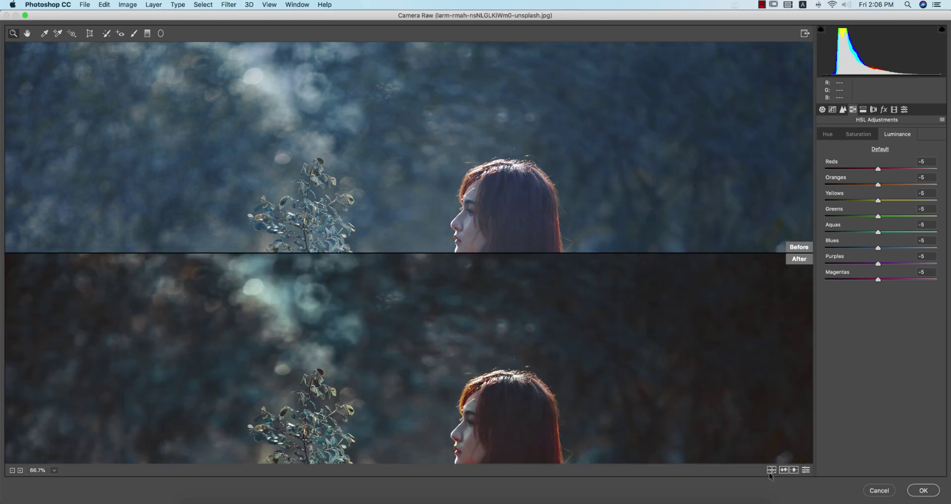
{"action": "left_click", "coordinate": [771, 471]}
{"action": "left_click", "coordinate": [771, 471]}
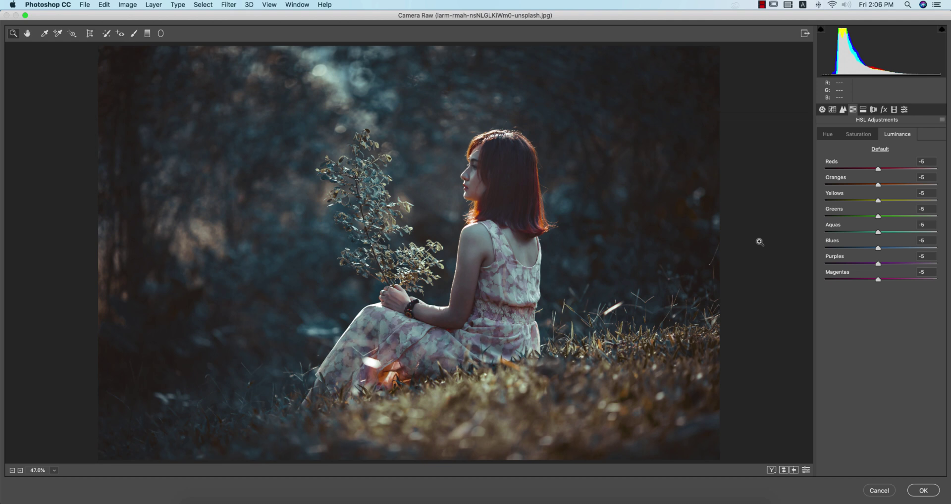
- Check split toning: highlights hue 96, saturation 15; shadows hue 360, saturation 13
{"action": "left_click", "coordinate": [863, 109]}
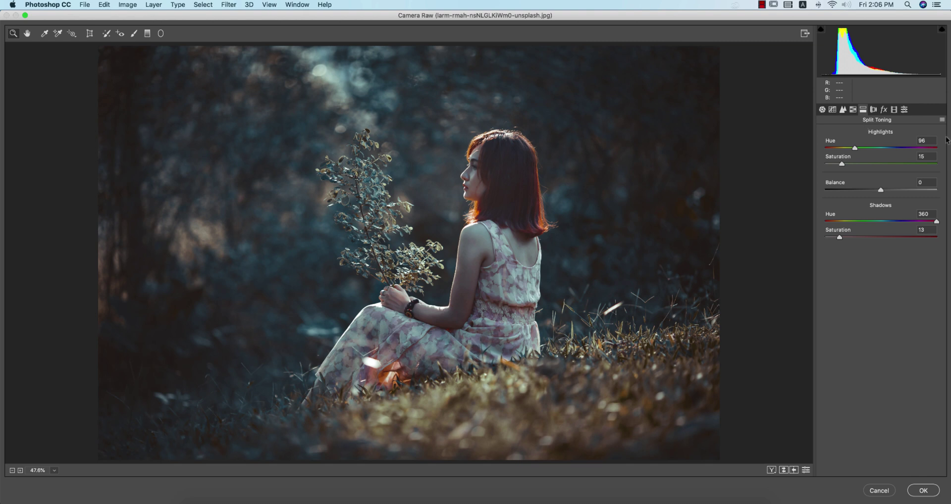
{"action": "left_click", "coordinate": [932, 141]}
{"action": "left_click", "coordinate": [931, 139]}
{"action": "left_click", "coordinate": [930, 156]}
{"action": "left_click", "coordinate": [932, 231]}
- Check the Effects panel's −15 Highlight Priority post-crop vignette amount
{"action": "left_click", "coordinate": [878, 110]}
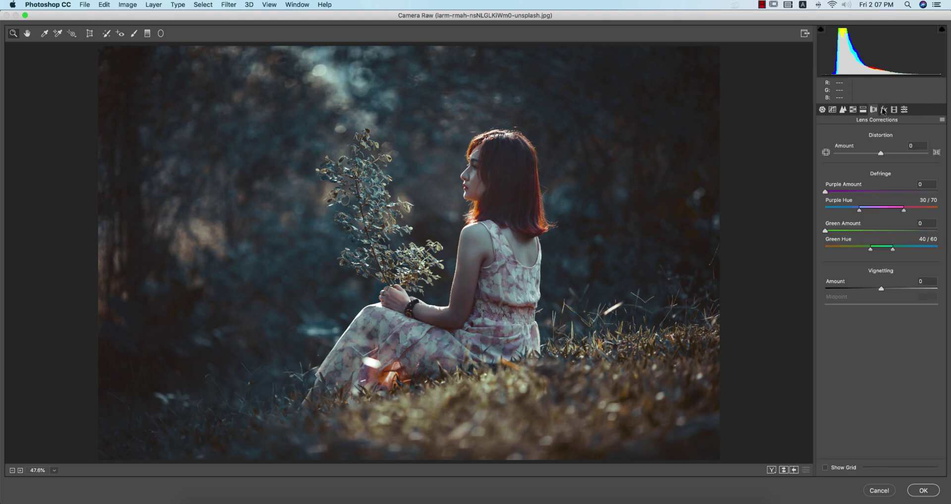
{"action": "left_click", "coordinate": [883, 110]}
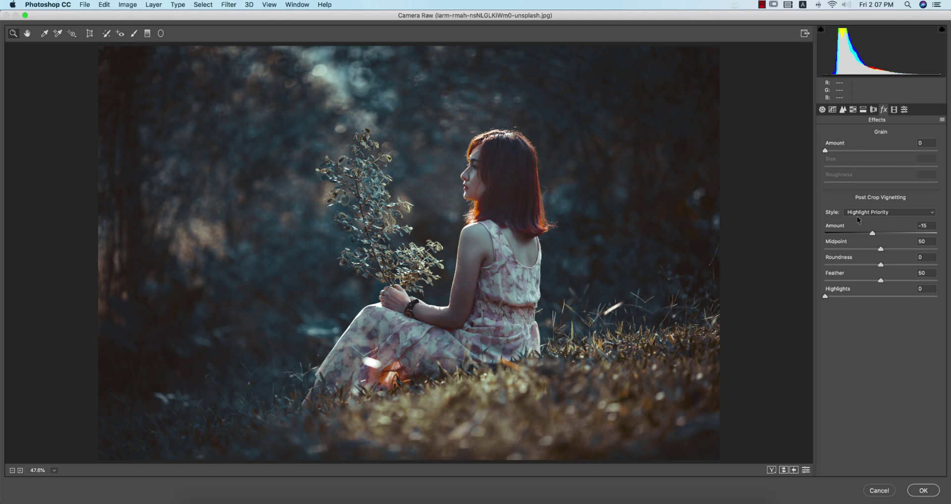
{"action": "left_click", "coordinate": [931, 226]}
- Set Camera Raw calibration: red hue +22, green hue +19 and saturation +20, blue hue −14
{"action": "left_click", "coordinate": [895, 109]}
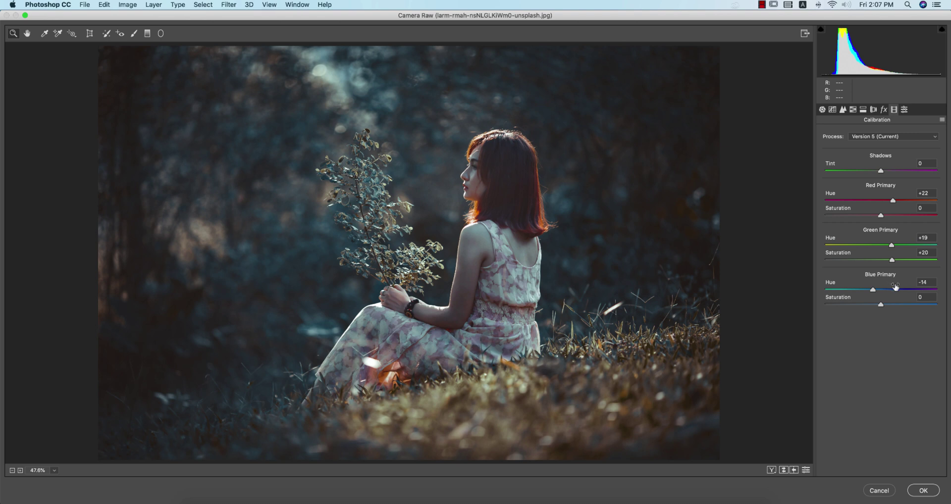
{"action": "left_click", "coordinate": [931, 193]}
{"action": "left_click", "coordinate": [934, 208]}
{"action": "left_click", "coordinate": [930, 238]}
{"action": "left_click", "coordinate": [922, 252]}
{"action": "left_click", "coordinate": [929, 280]}
- Commit the Camera Raw grade, compare the Background copy with the original, then launch Color Efex Pro 4
{"action": "left_click", "coordinate": [924, 497]}
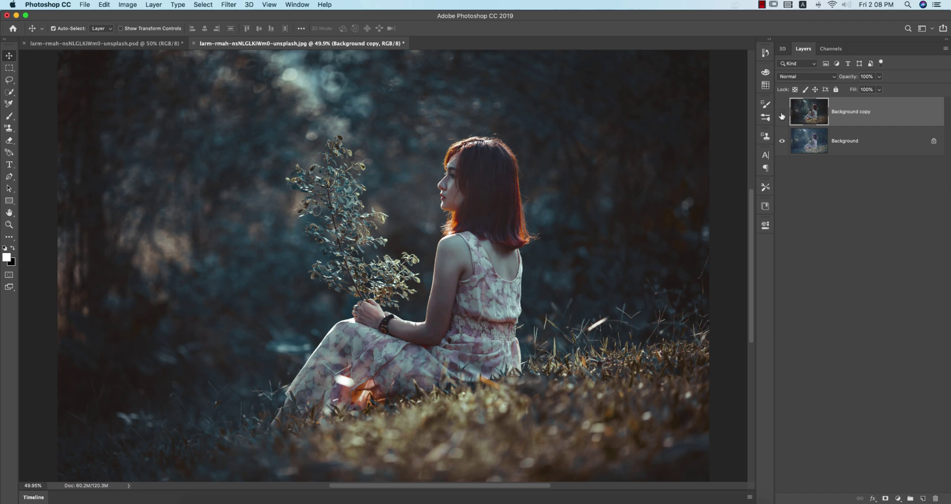
{"action": "left_click", "coordinate": [782, 116]}
{"action": "left_click", "coordinate": [782, 115]}
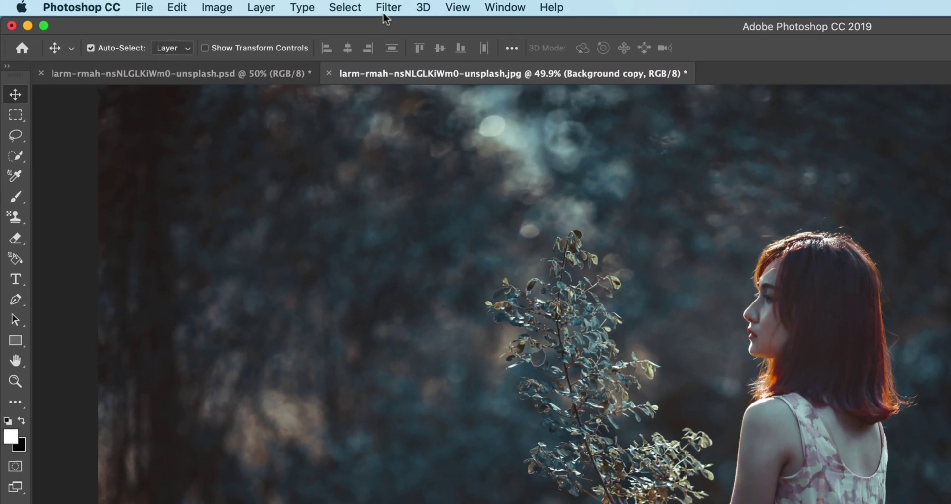
{"action": "left_click", "coordinate": [385, 15]}
{"action": "mouse_move", "coordinate": [420, 374]}
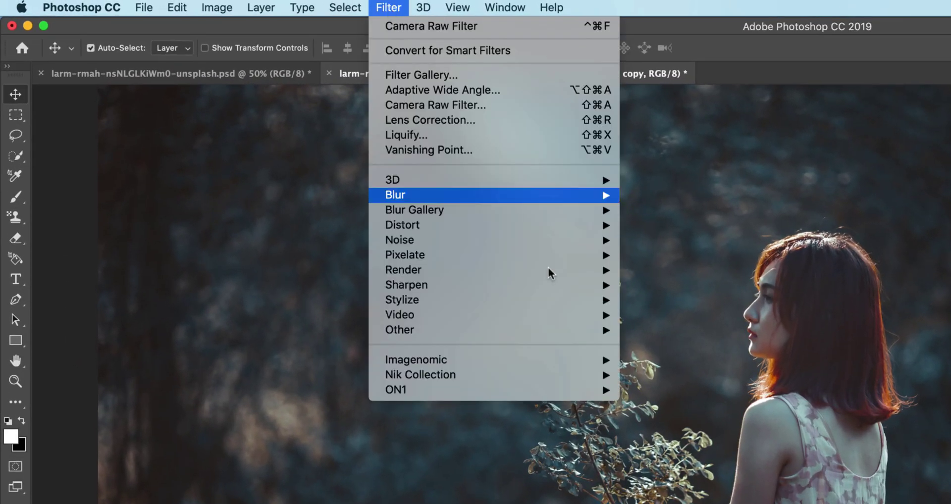
{"action": "left_click", "coordinate": [667, 391]}
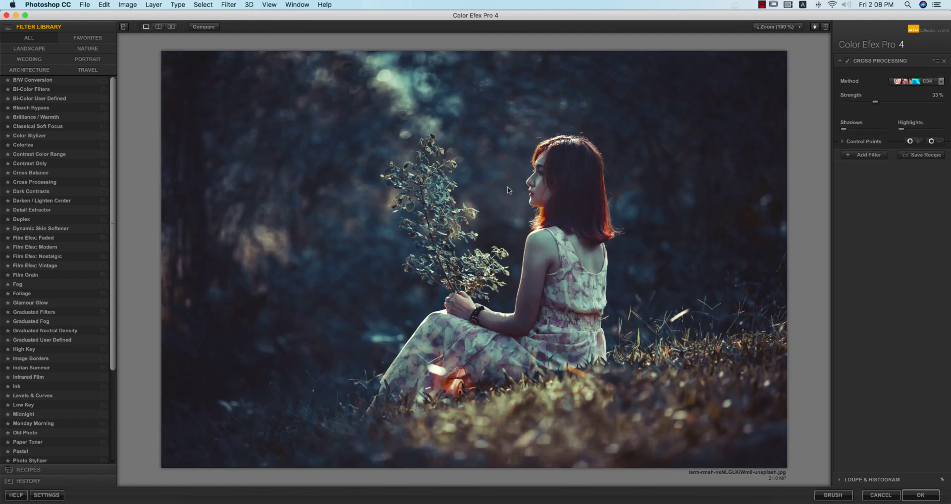
- Apply the Cross Processing filter with method C04 at 33% strength
{"action": "left_click", "coordinate": [34, 182]}
{"action": "left_click", "coordinate": [904, 81]}
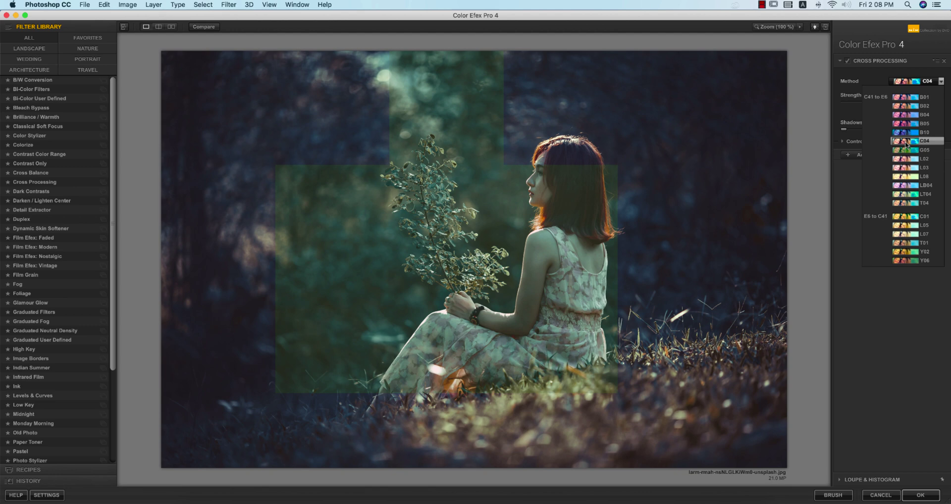
{"action": "left_click", "coordinate": [906, 141]}
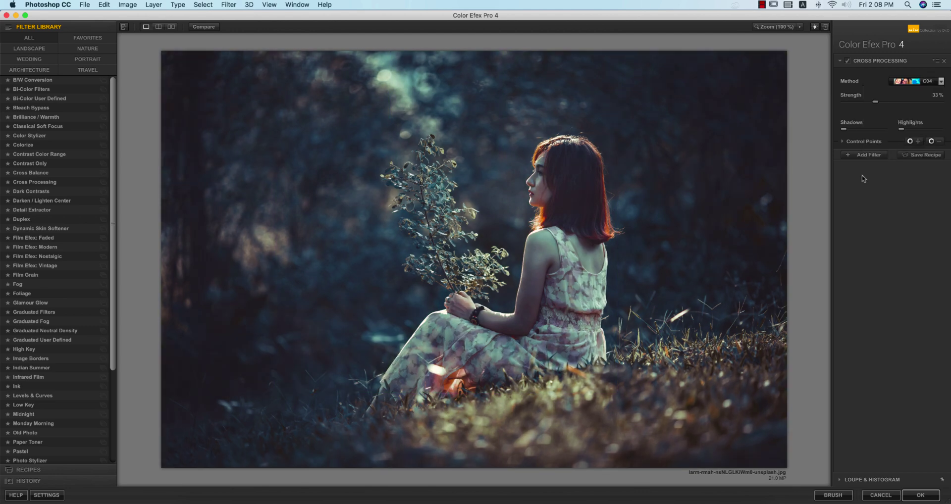
{"action": "left_click", "coordinate": [920, 495]}
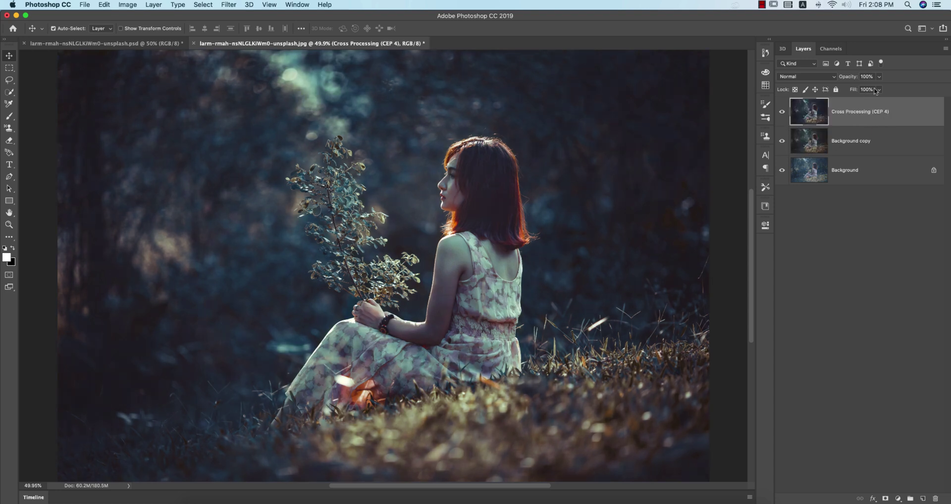
- Set the Cross Processing (CEP 4) layer's fill to 87%
{"action": "left_click", "coordinate": [878, 89]}
{"action": "left_click", "coordinate": [856, 100]}
{"action": "left_click_drag", "start_coordinate": [856, 101], "coordinate": [874, 102]}
- Hide both edited layers to view the original, then show them again
{"action": "left_click_drag", "start_coordinate": [783, 111], "coordinate": [783, 141]}
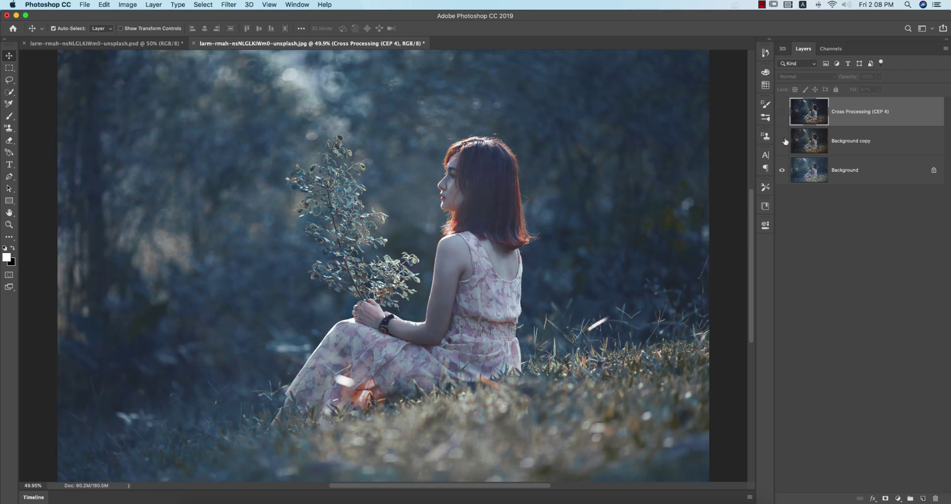
{"action": "left_click", "coordinate": [782, 141]}
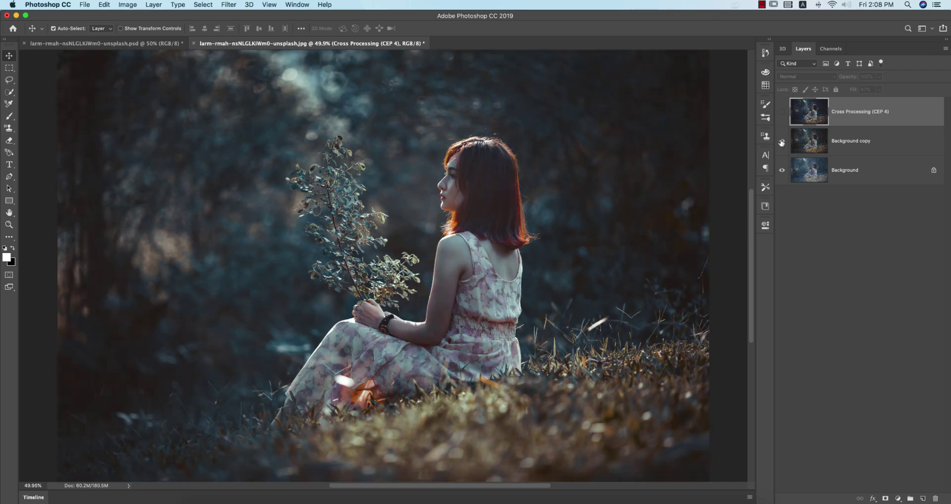
{"action": "left_click", "coordinate": [783, 112]}
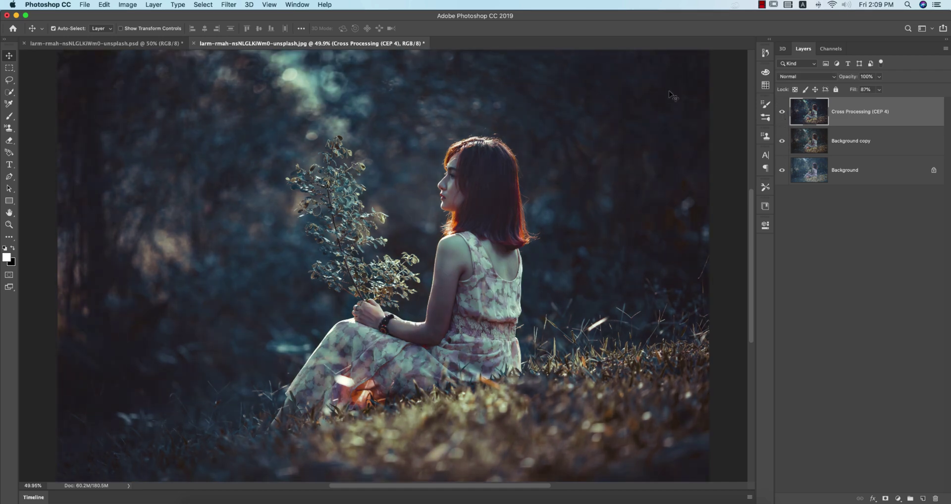